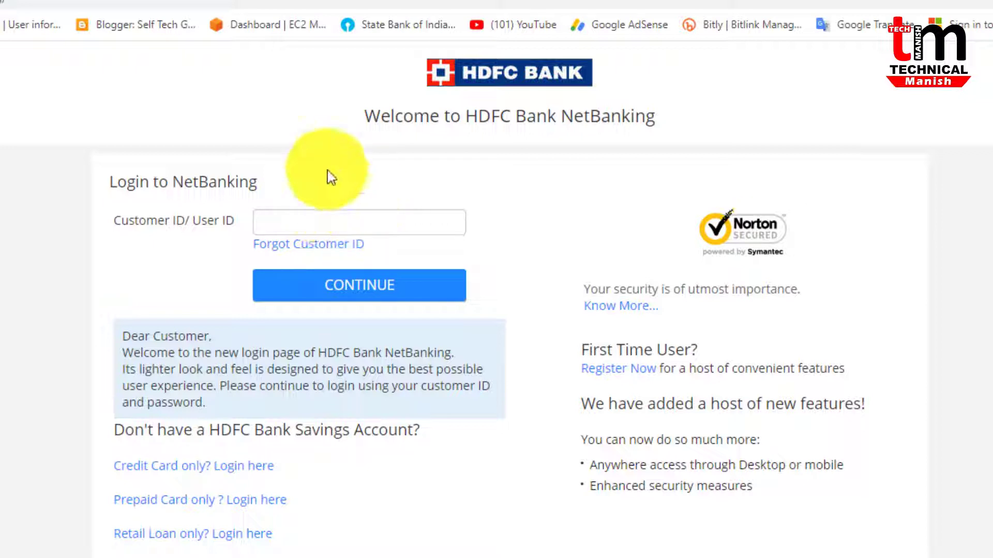
# Paste the customer ID into the login page and continue to the password step
pyautogui.click(277, 220)
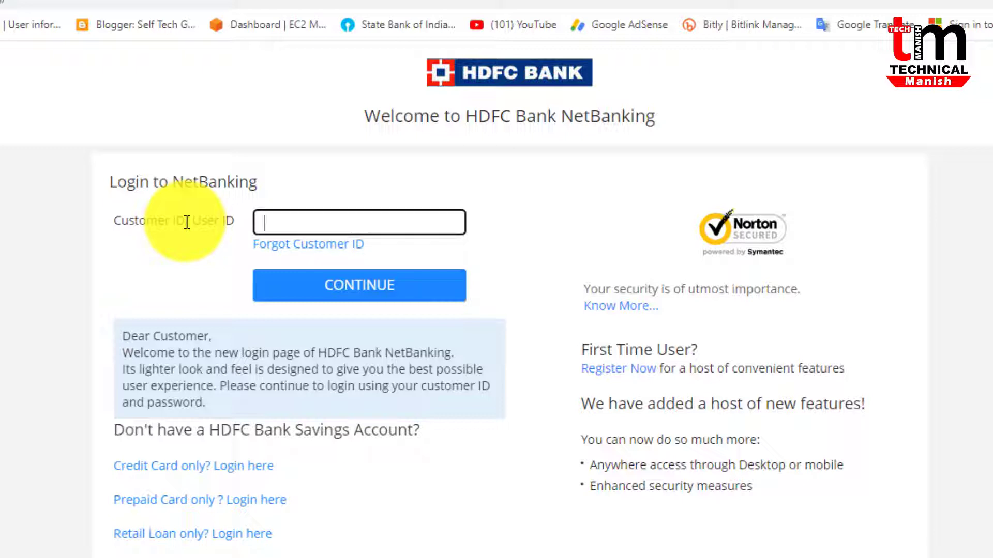
pyautogui.click(297, 225)
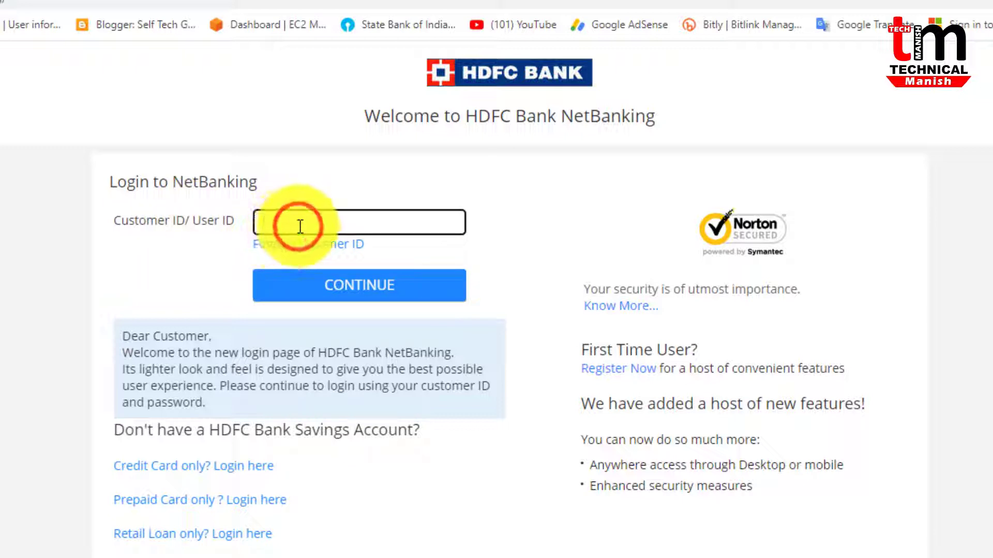
pyautogui.hotkey('ctrl', 'v')
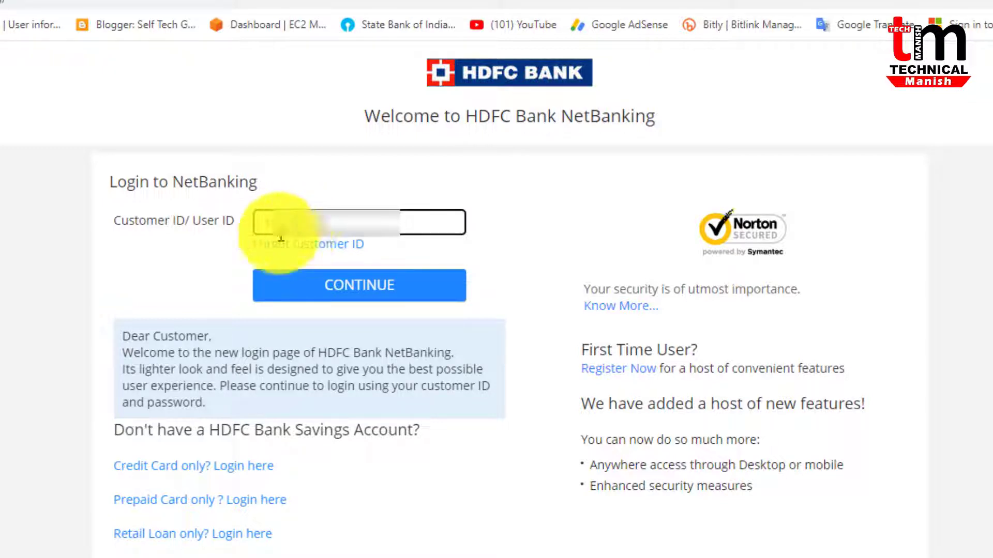
pyautogui.click(362, 297)
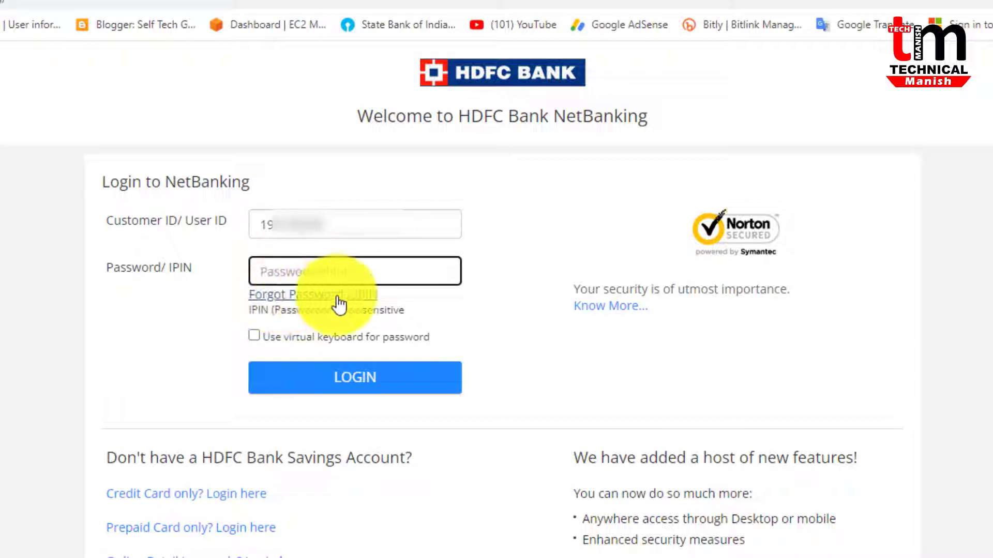
# Choose Forgot Password/IPIN and submit the customer ID as the User ID for regeneration
pyautogui.click(254, 355)
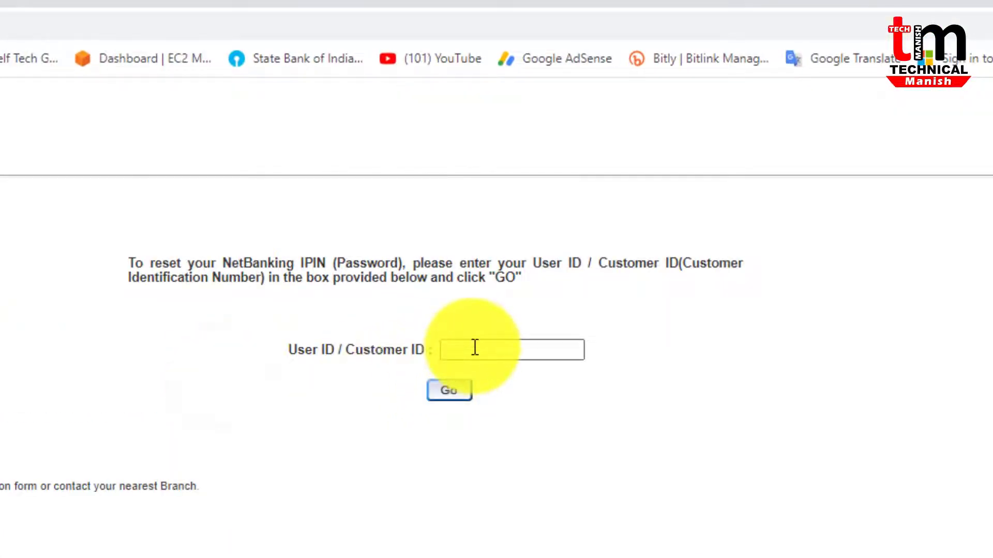
pyautogui.click(475, 348)
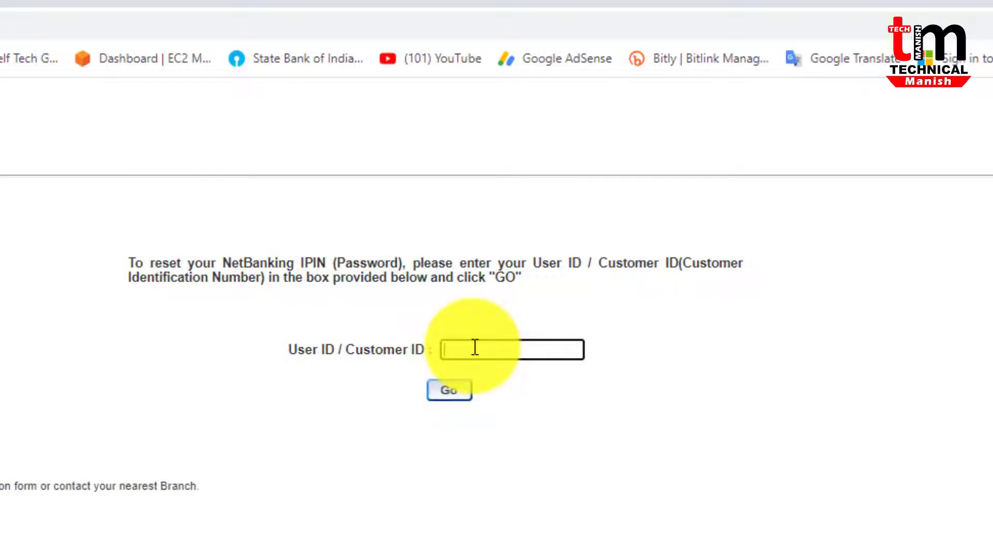
pyautogui.hotkey('ctrl', 'v')
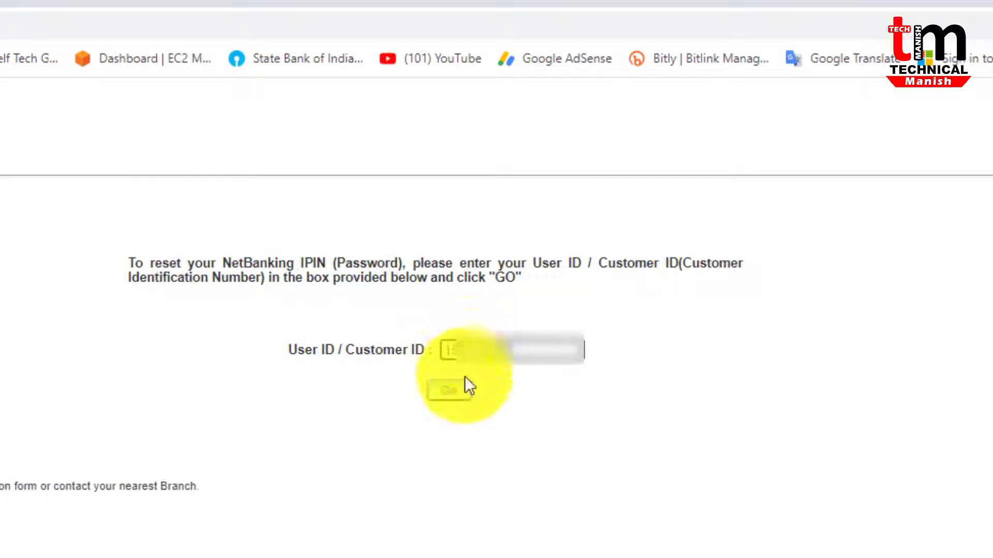
pyautogui.click(450, 393)
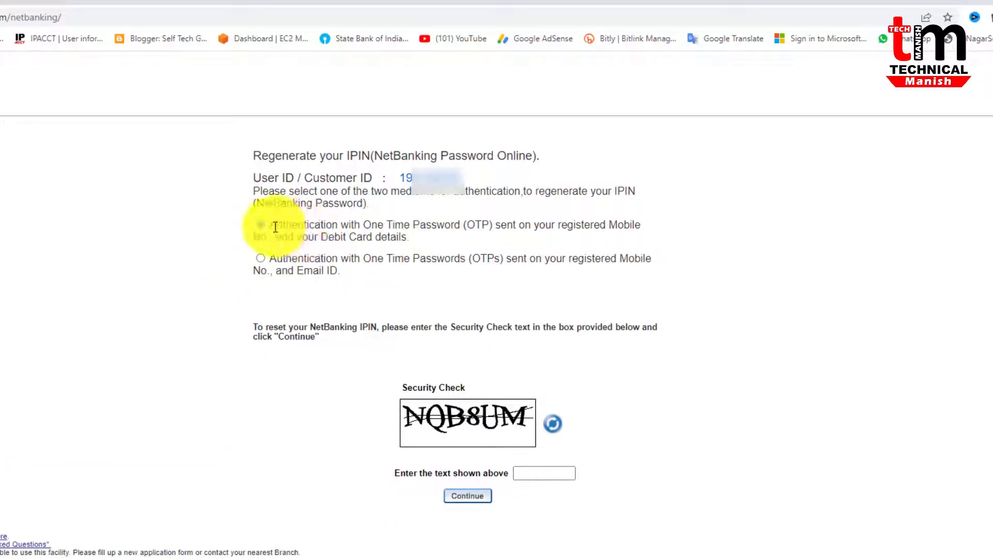
# Compare the two authentication options and select OTPs via registered mobile and Email ID
pyautogui.moveTo(272, 226); pyautogui.dragTo(523, 224)
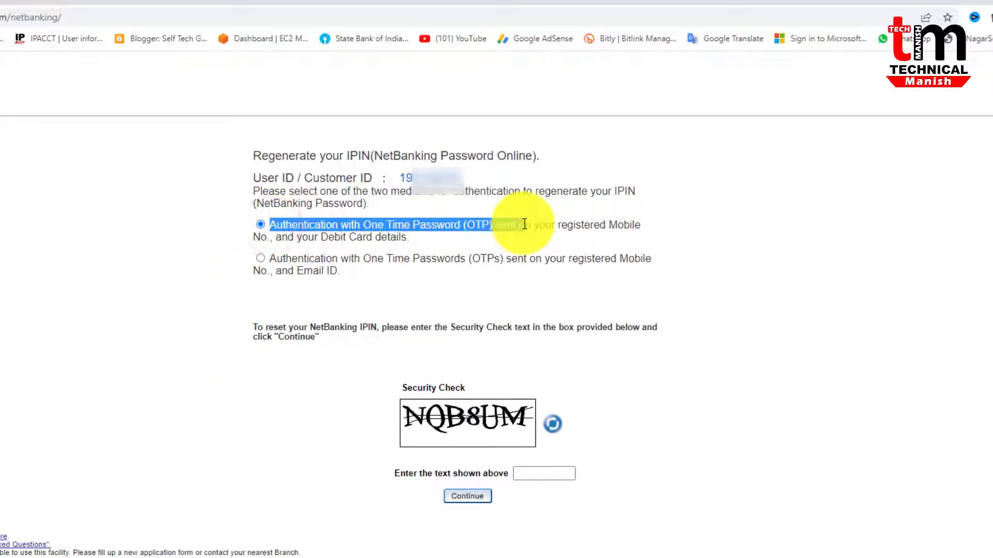
pyautogui.click(290, 240)
pyautogui.moveTo(321, 237); pyautogui.dragTo(405, 236)
pyautogui.click(397, 235)
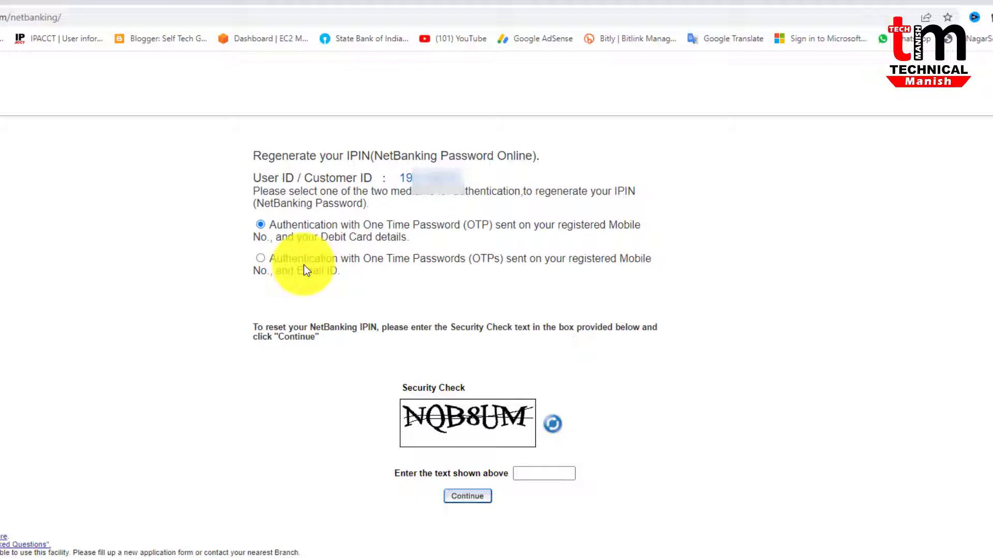
pyautogui.click(260, 258)
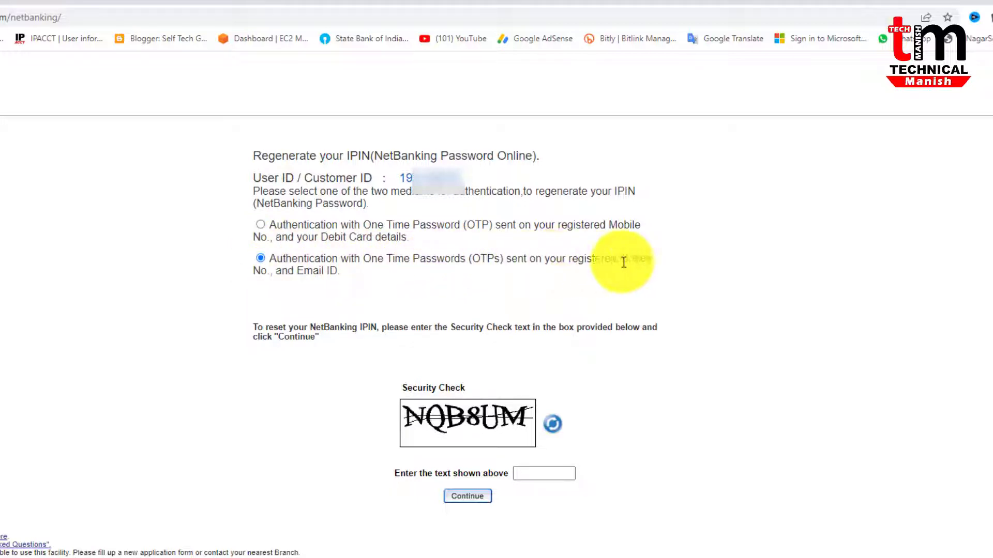
pyautogui.moveTo(270, 268); pyautogui.dragTo(339, 271)
pyautogui.moveTo(321, 236); pyautogui.dragTo(400, 240)
pyautogui.moveTo(276, 270); pyautogui.dragTo(337, 272)
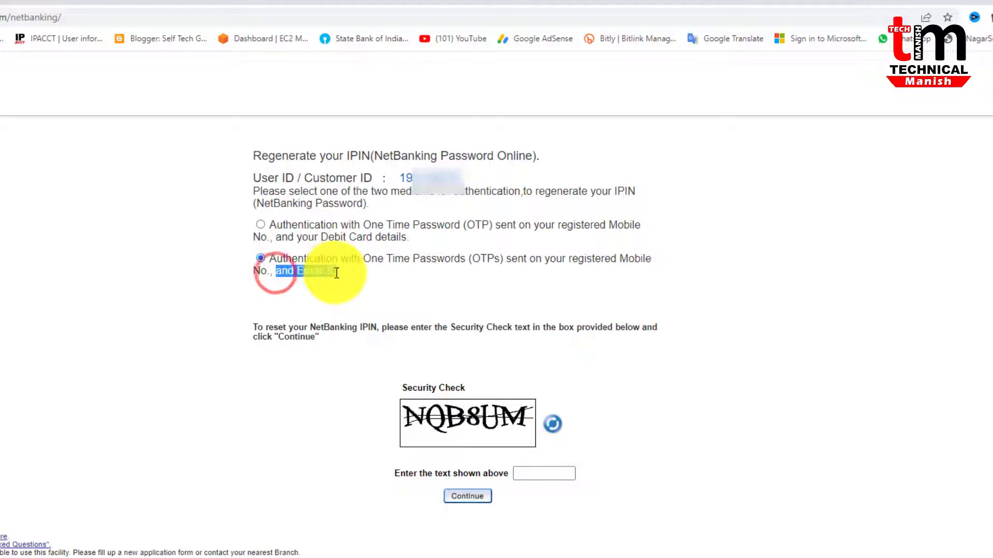
pyautogui.click(376, 321)
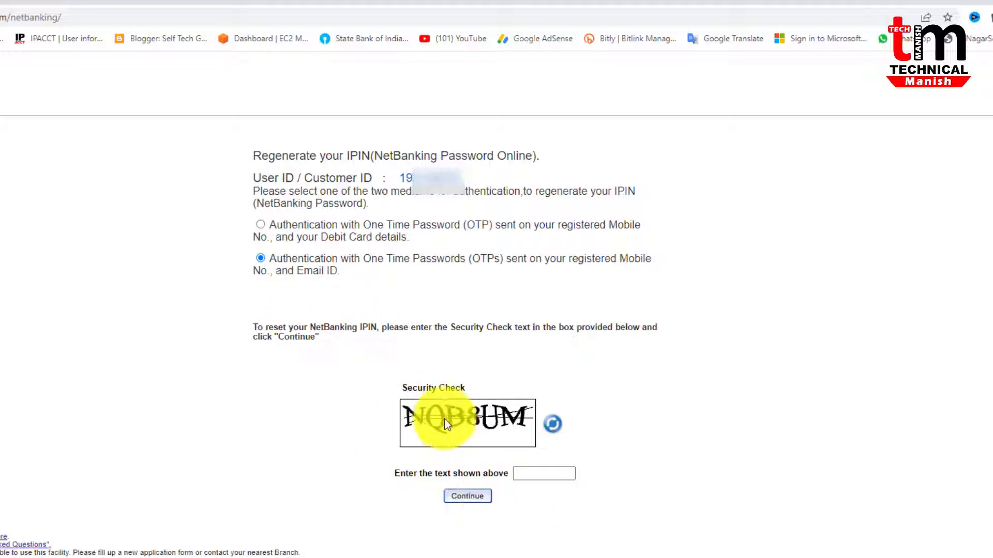
# Enter the security-check captcha text and continue to the mobile-number step
pyautogui.click(520, 473)
pyautogui.write('NQB8UM')
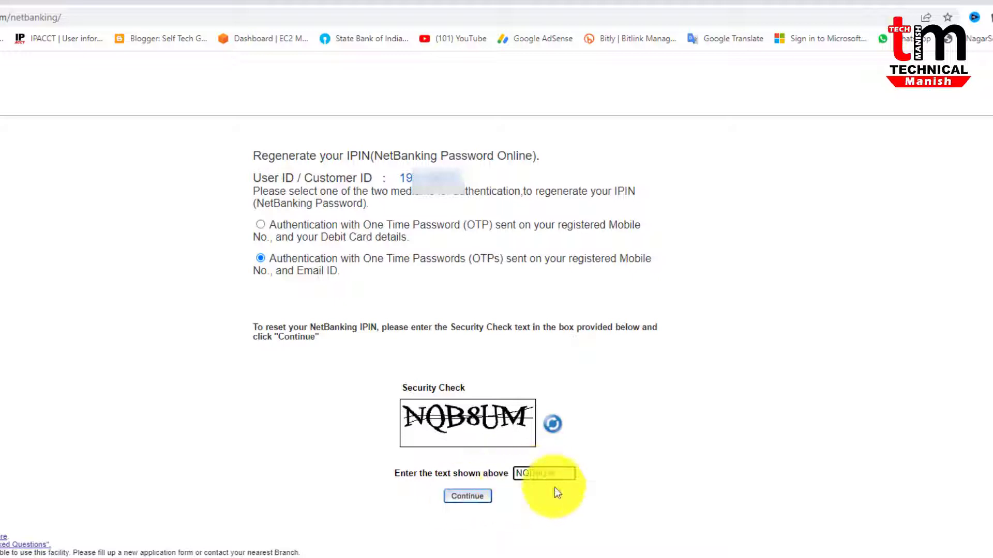
pyautogui.click(462, 498)
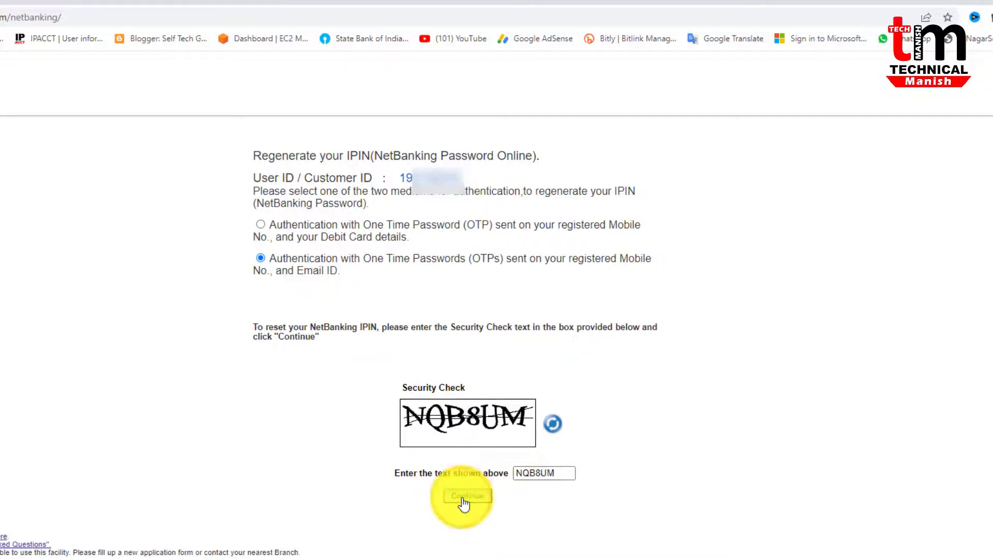
pyautogui.click(473, 295)
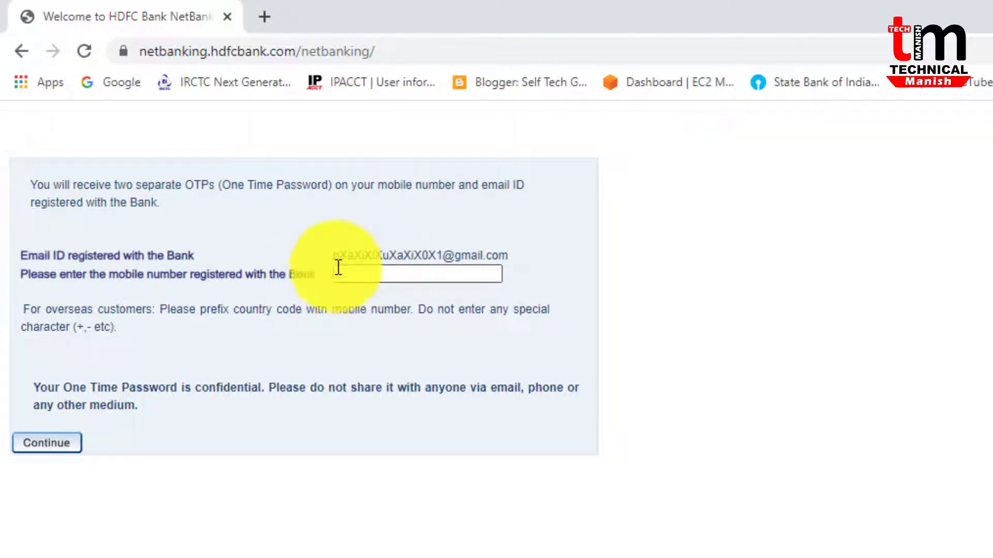
# Paste the registered mobile number into its field and submit it to receive OTPs
pyautogui.click(331, 252)
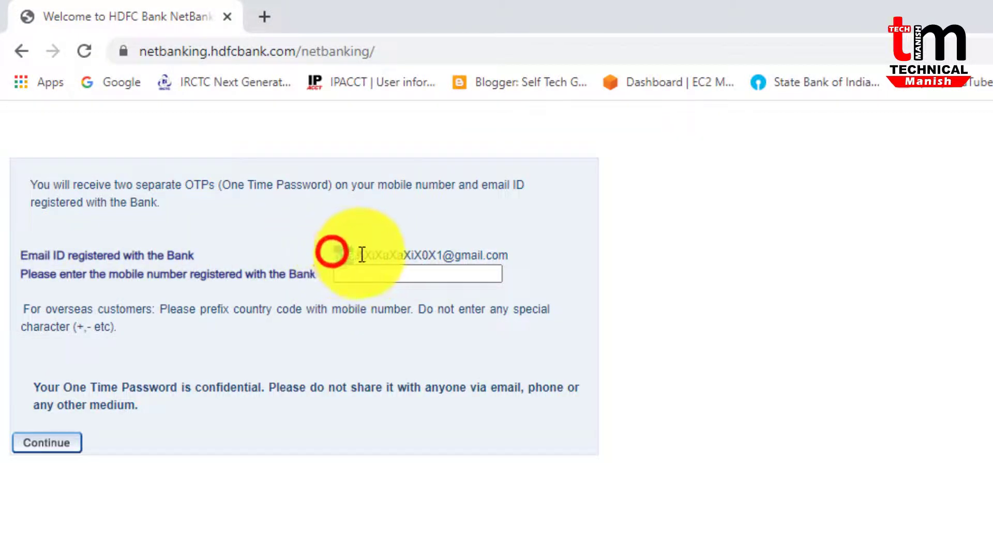
pyautogui.moveTo(361, 255); pyautogui.dragTo(509, 250)
pyautogui.click(509, 251)
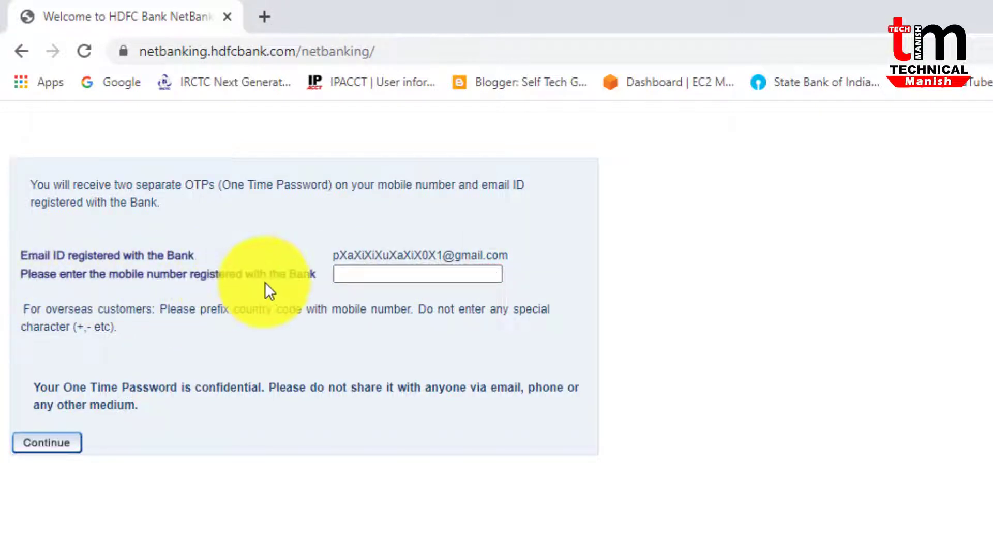
pyautogui.click(361, 274)
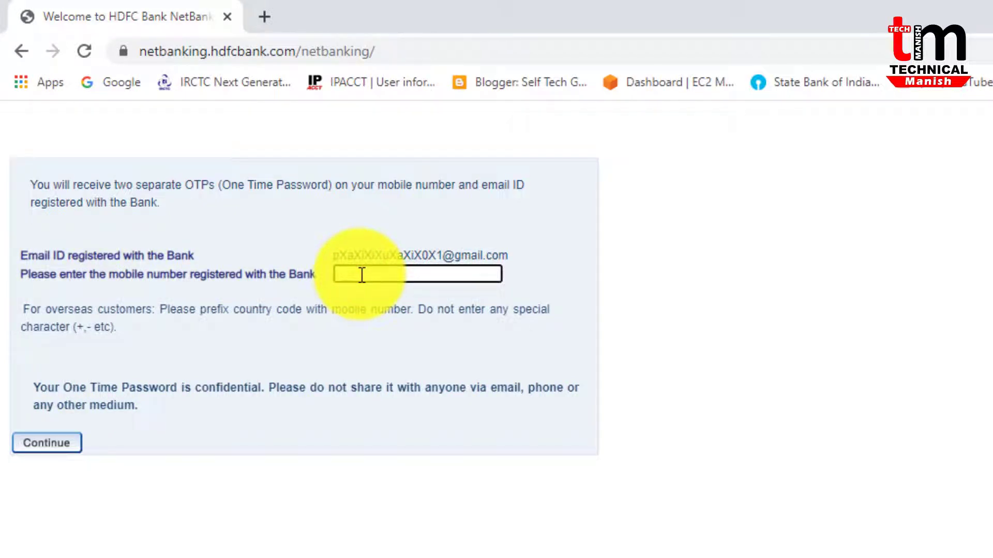
pyautogui.hotkey('ctrl', 'v')
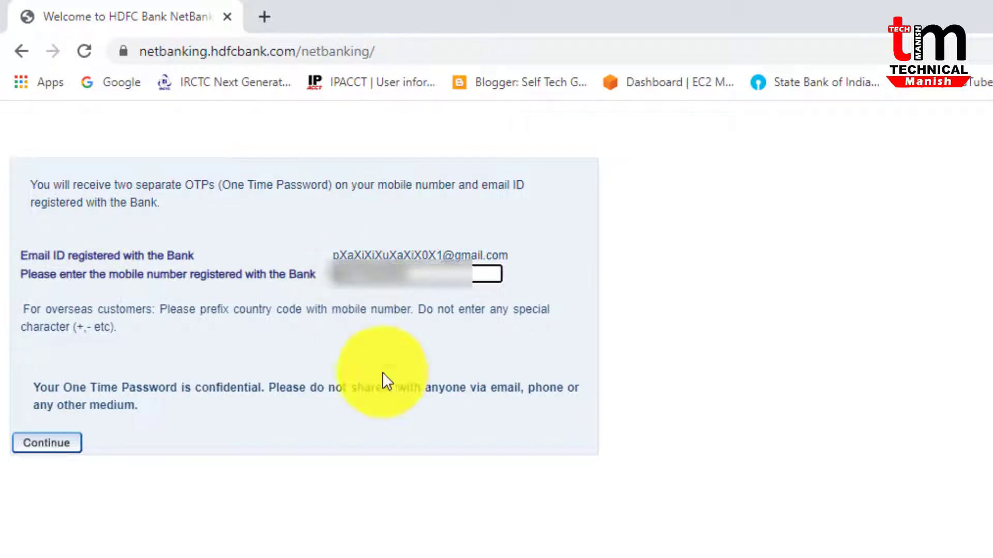
pyautogui.click(44, 449)
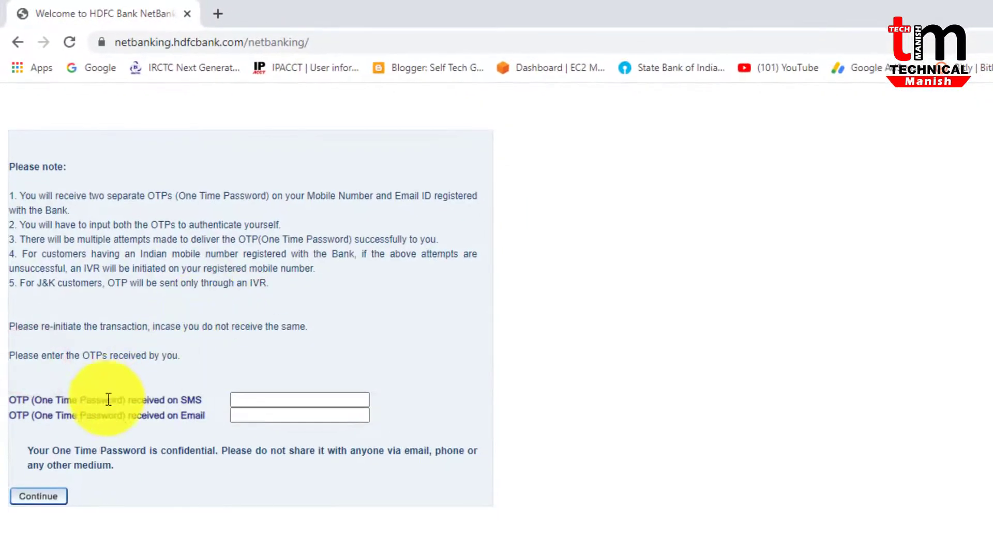
# Fill in the SMS OTP and the Email OTP fields and submit them
pyautogui.click(268, 401)
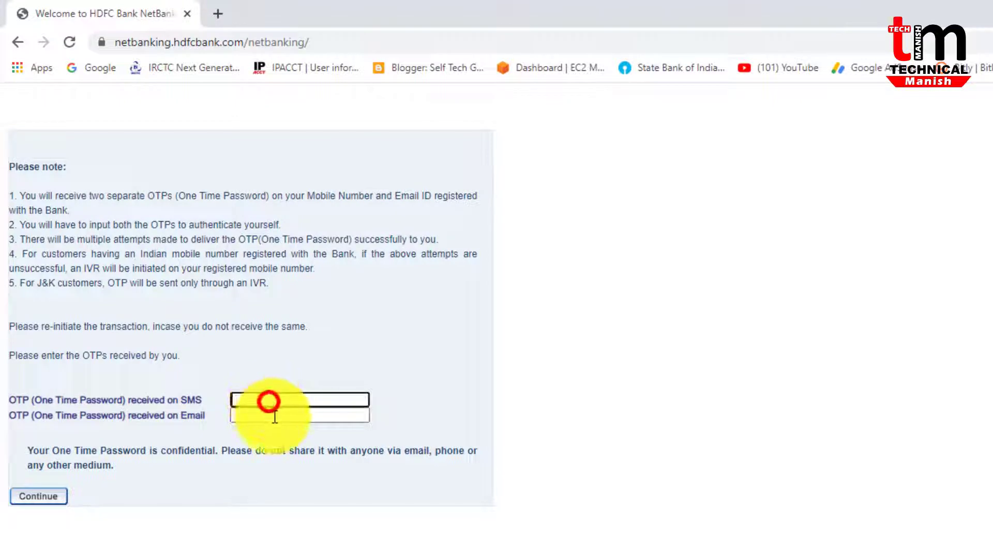
pyautogui.click(274, 416)
pyautogui.click(273, 403)
pyautogui.click(275, 416)
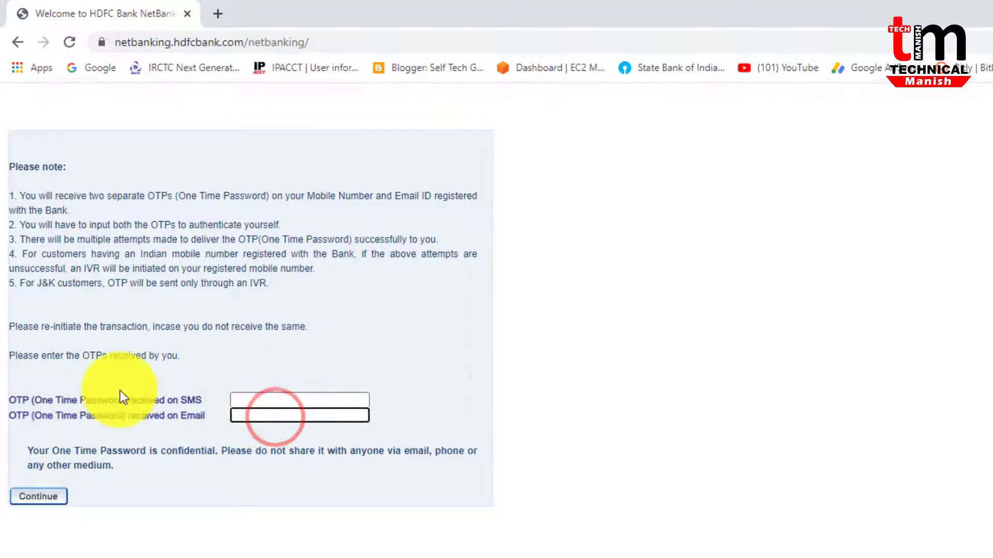
pyautogui.moveTo(124, 400); pyautogui.dragTo(257, 398)
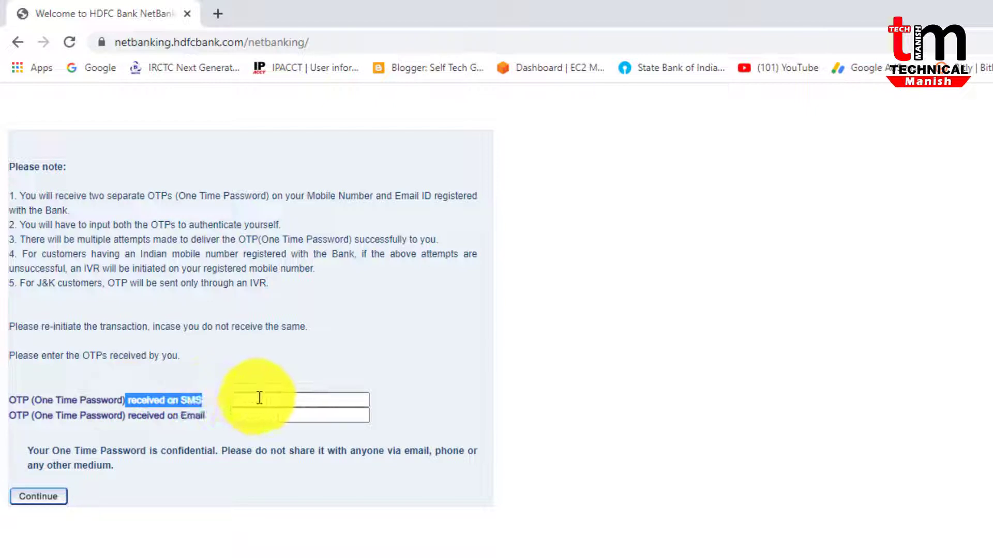
pyautogui.moveTo(128, 416); pyautogui.dragTo(239, 417)
pyautogui.click(243, 415)
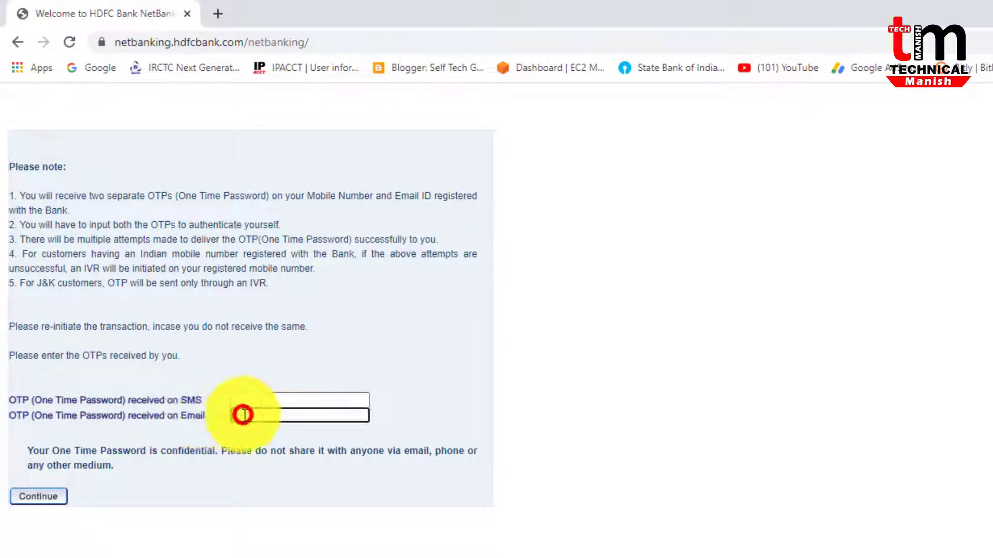
pyautogui.click(280, 400)
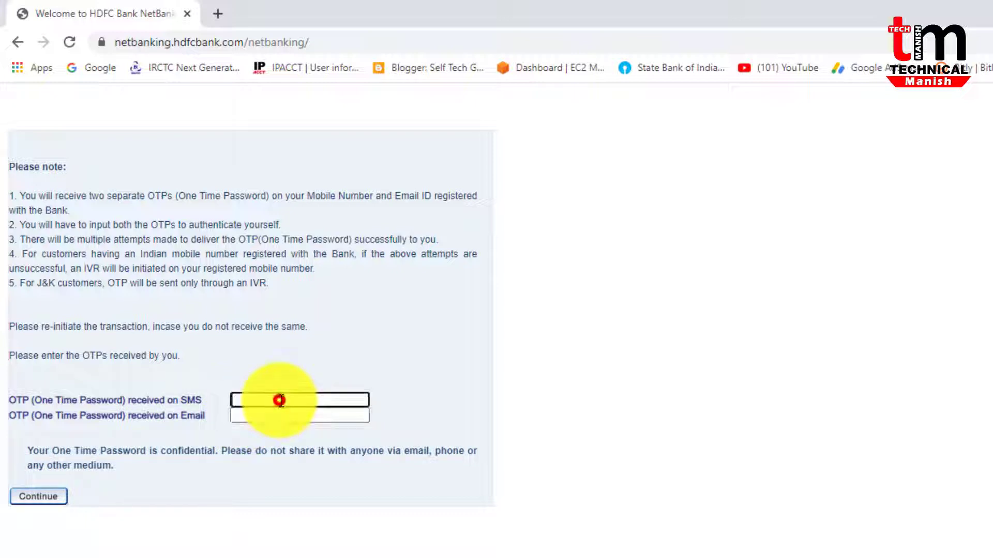
pyautogui.click(278, 415)
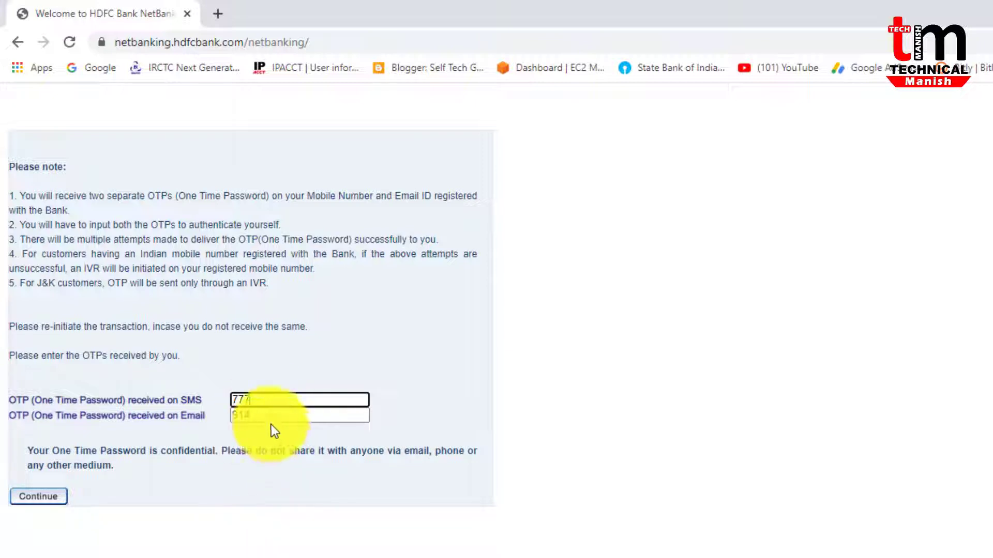
pyautogui.click(35, 496)
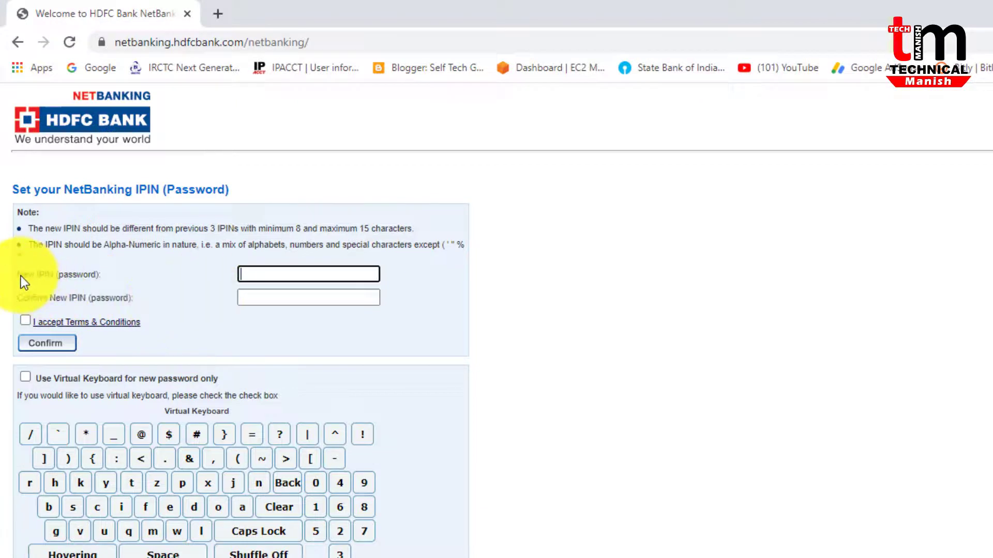
# Review the New IPIN and Confirm New IPIN fields and the minimum 8-character rule
pyautogui.moveTo(15, 272); pyautogui.dragTo(100, 281)
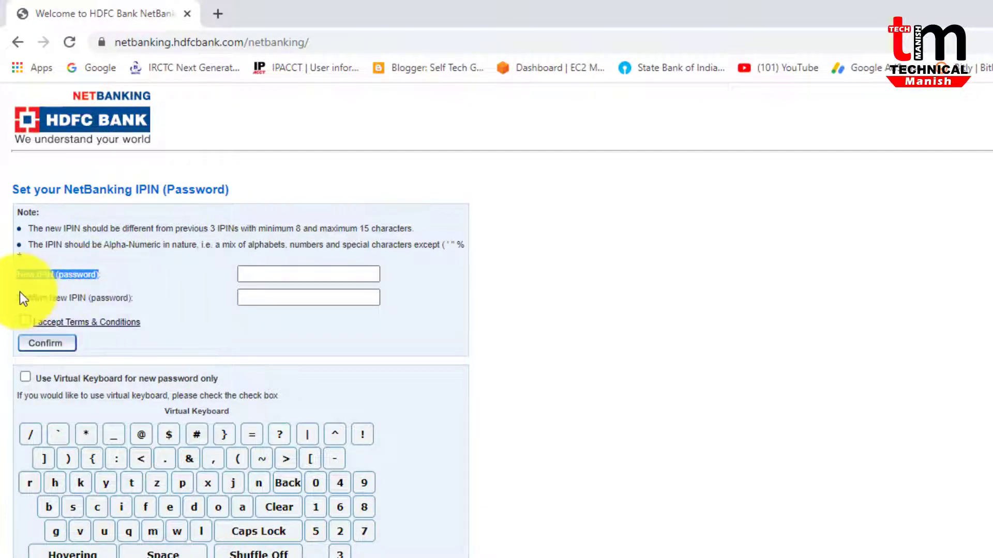
pyautogui.moveTo(17, 298); pyautogui.dragTo(126, 305)
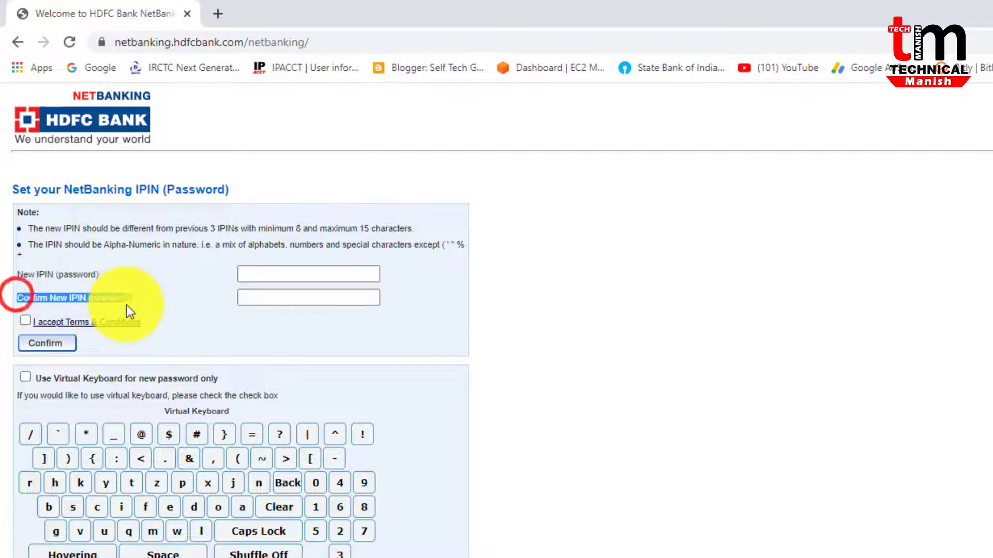
pyautogui.click(269, 273)
pyautogui.click(271, 295)
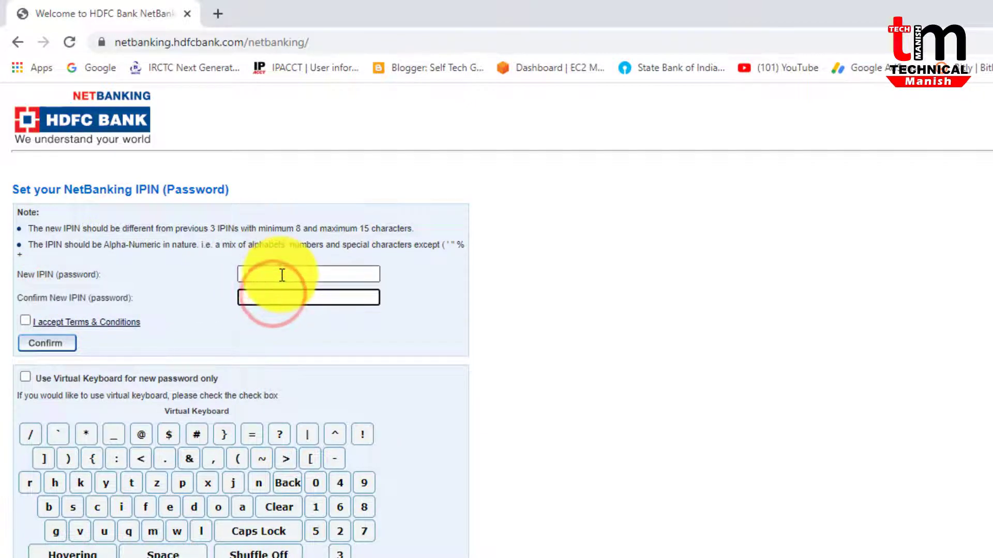
pyautogui.click(282, 274)
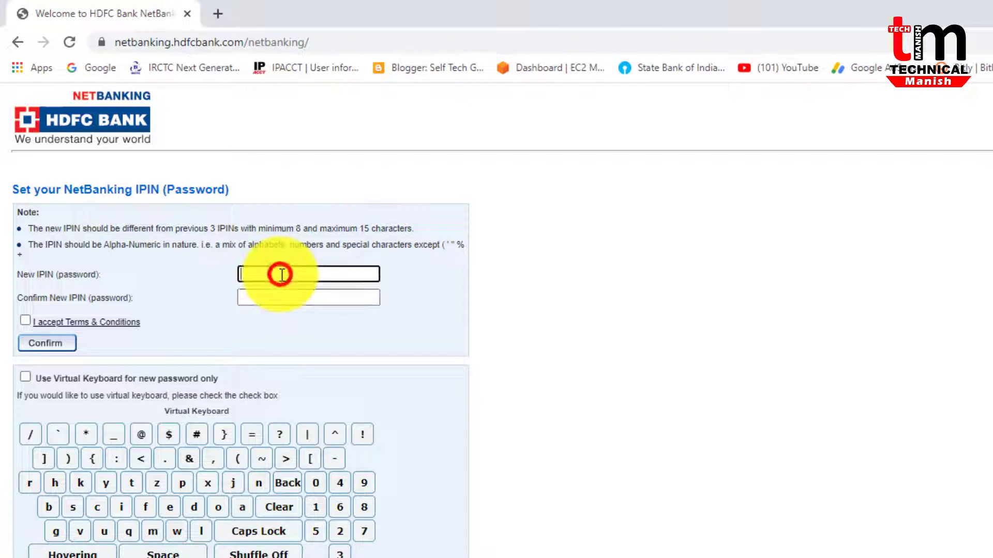
pyautogui.click(292, 228)
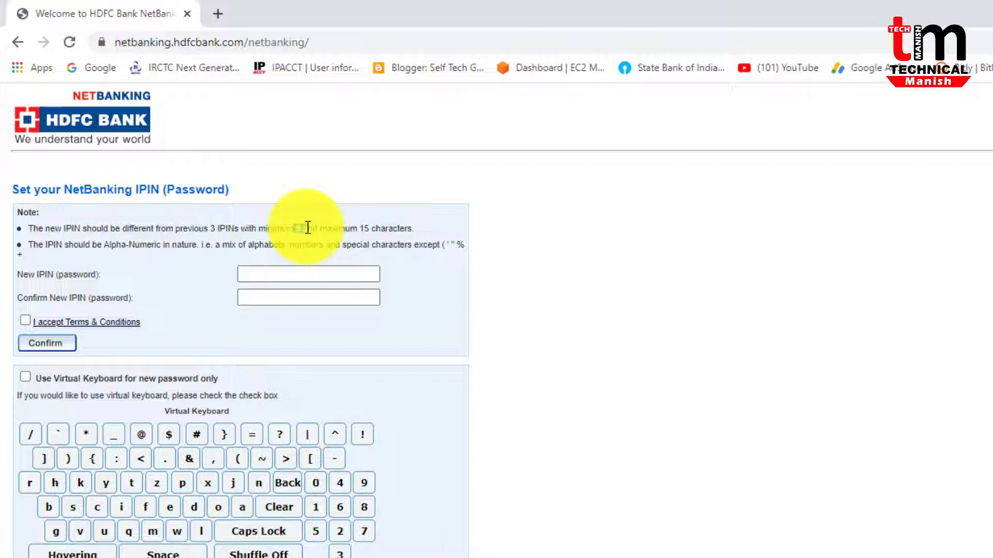
# Paste the new IPIN into both fields, accept Terms & Conditions, and confirm
pyautogui.click(283, 273)
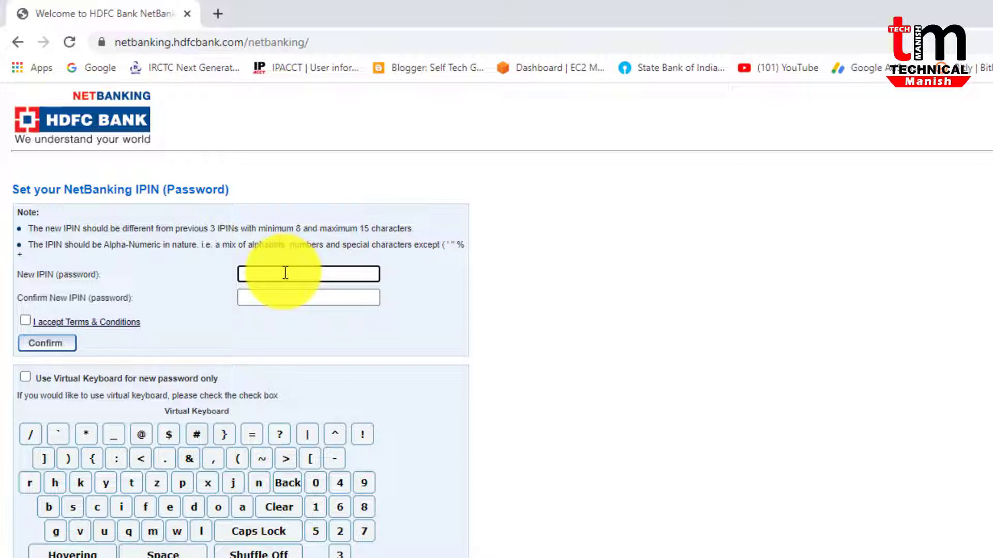
pyautogui.hotkey('ctrl', 'v')
pyautogui.click(268, 296)
pyautogui.hotkey('ctrl', 'v')
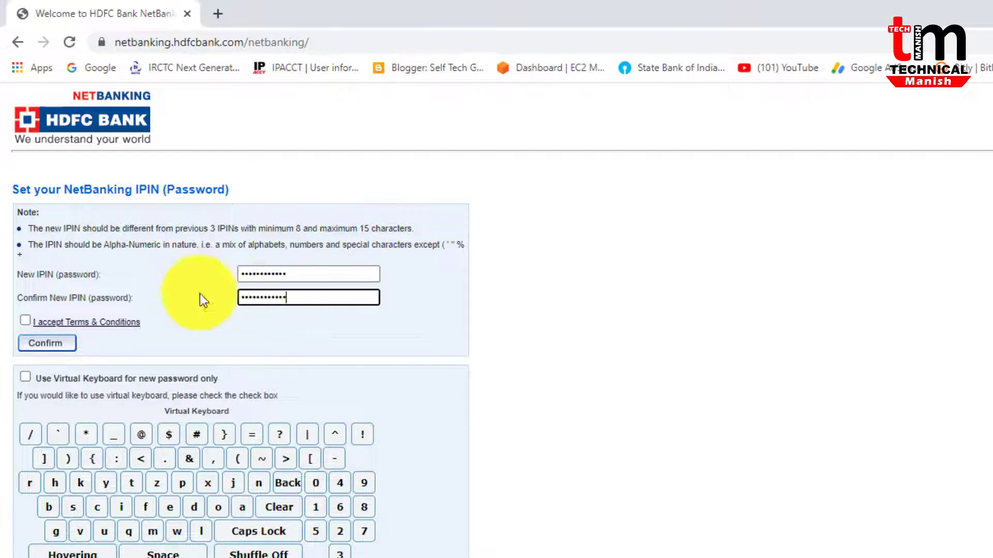
pyautogui.click(24, 320)
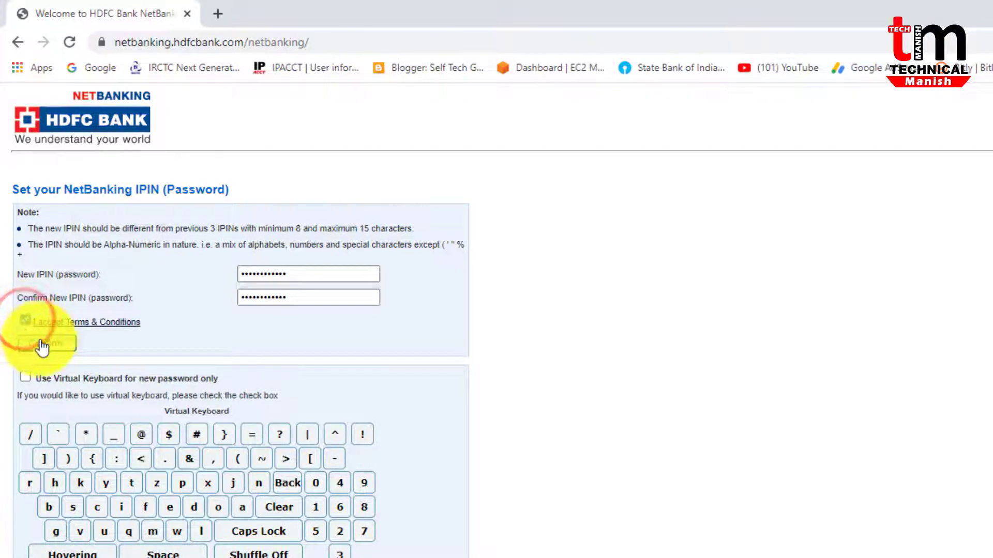
pyautogui.click(57, 344)
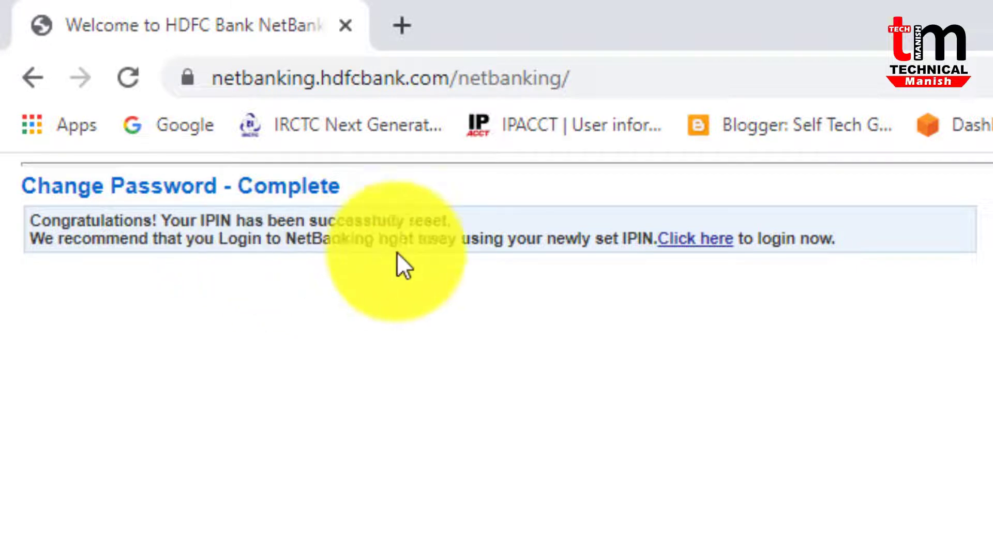
# Follow the 'Click here to login now' link on the Change Password - Complete page
pyautogui.click(692, 247)
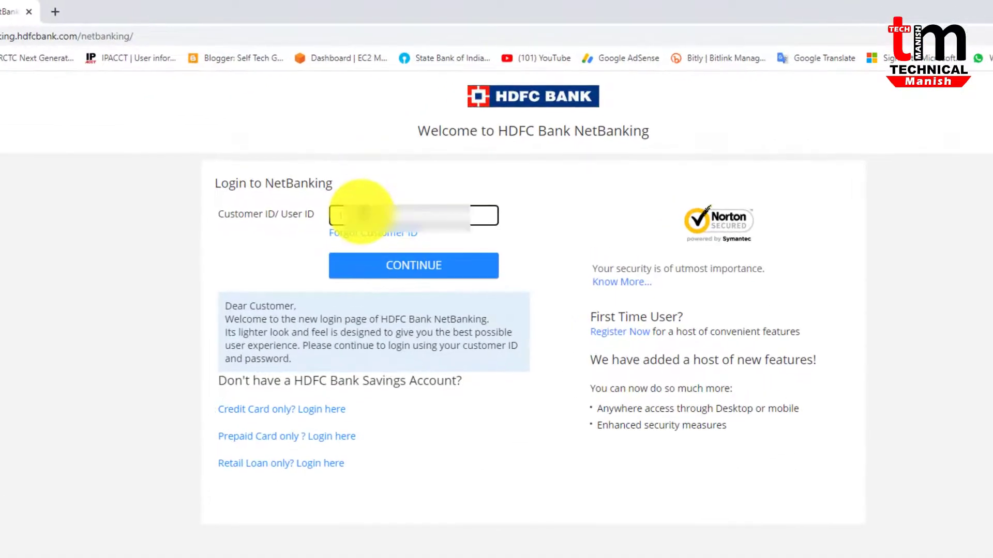
# Continue with the customer ID, paste the new IPIN as the password, and log in
pyautogui.click(403, 267)
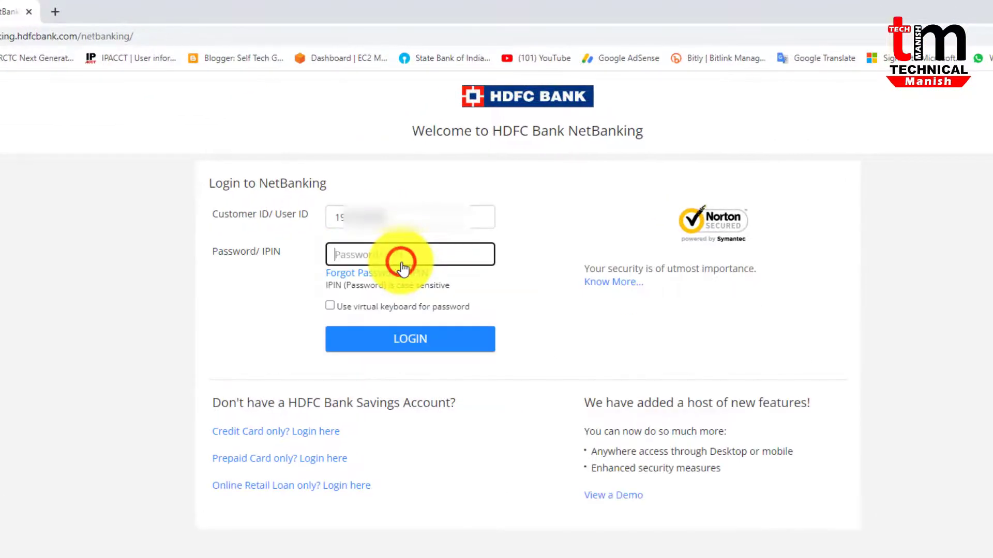
pyautogui.click(379, 258)
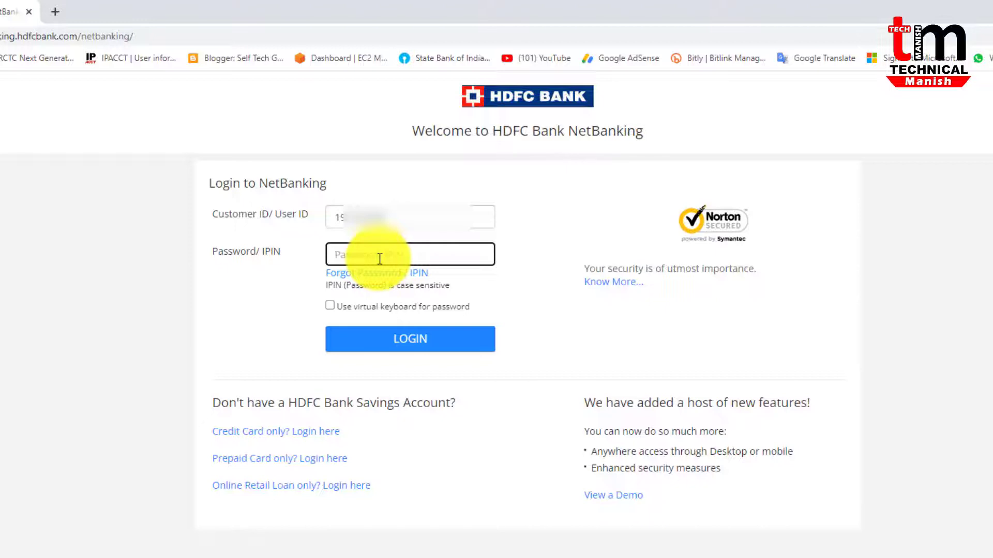
pyautogui.hotkey('ctrl', 'v')
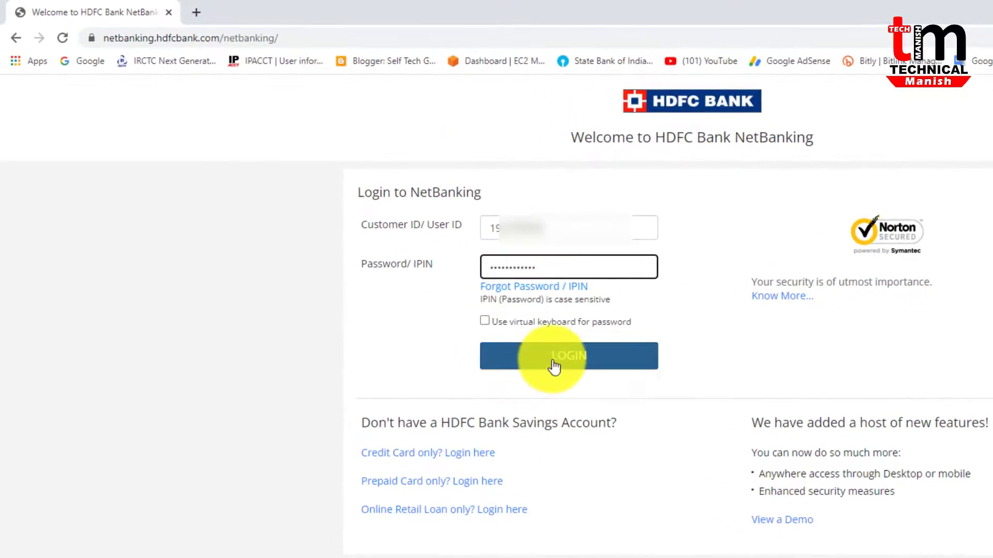
pyautogui.click(554, 366)
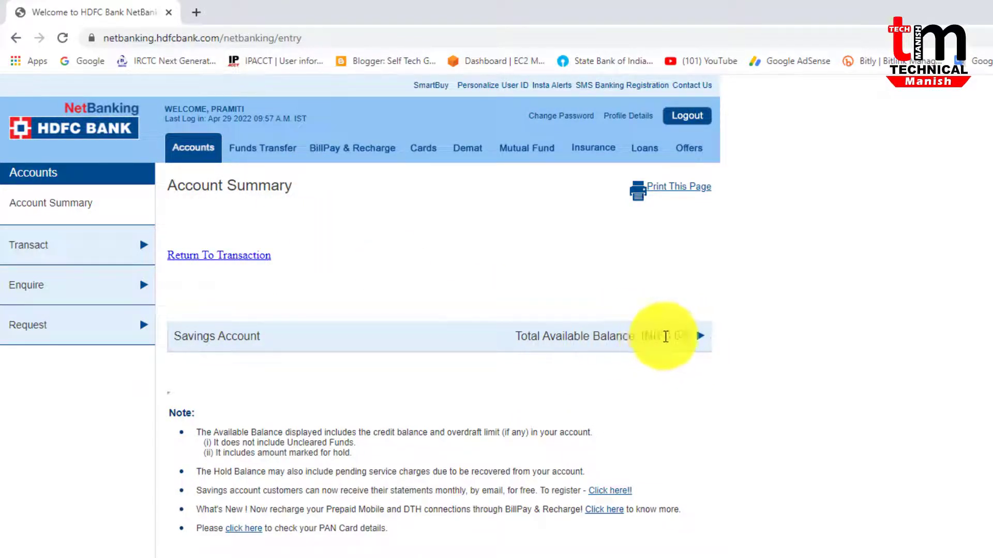
# Expand the Savings Account balance details, then switch to the Funds Transfer section
pyautogui.moveTo(665, 336); pyautogui.dragTo(686, 336)
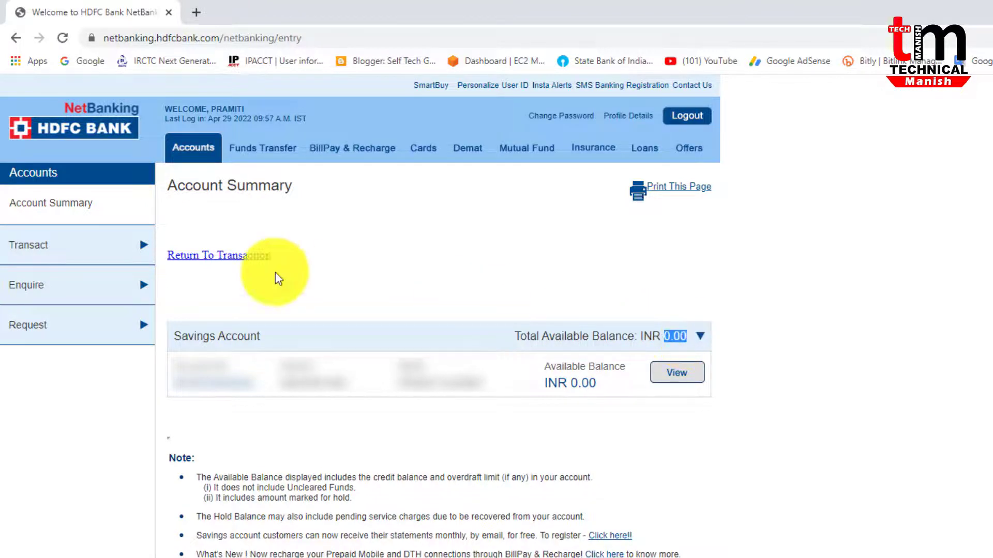
pyautogui.click(264, 149)
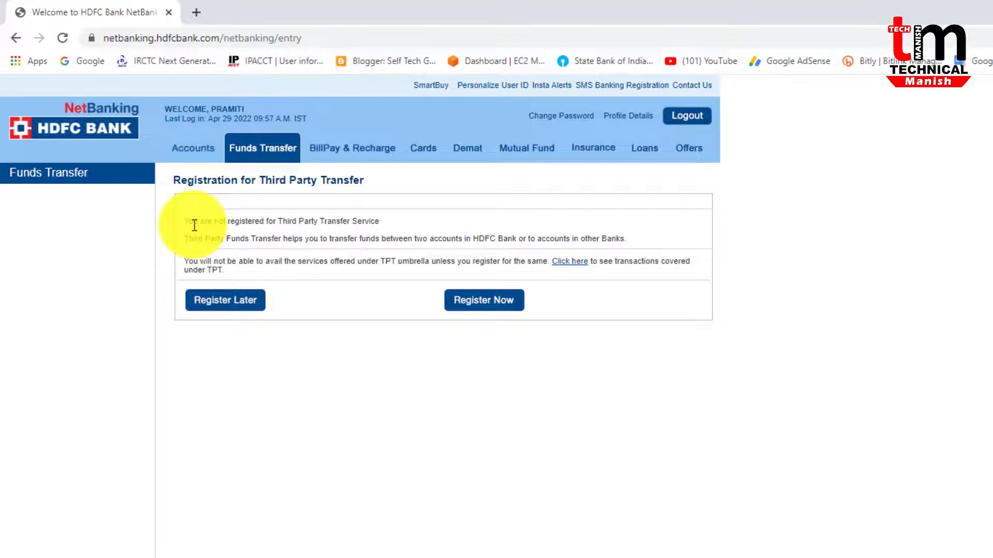
# Start Register Now for Third Party Transfer and scroll through its terms and conditions
pyautogui.moveTo(184, 221); pyautogui.dragTo(654, 277)
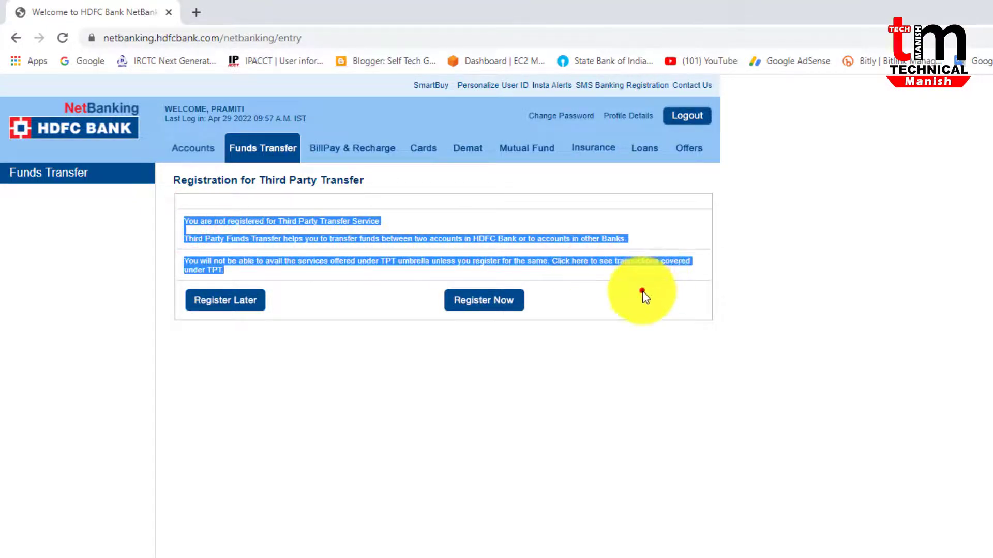
pyautogui.click(643, 291)
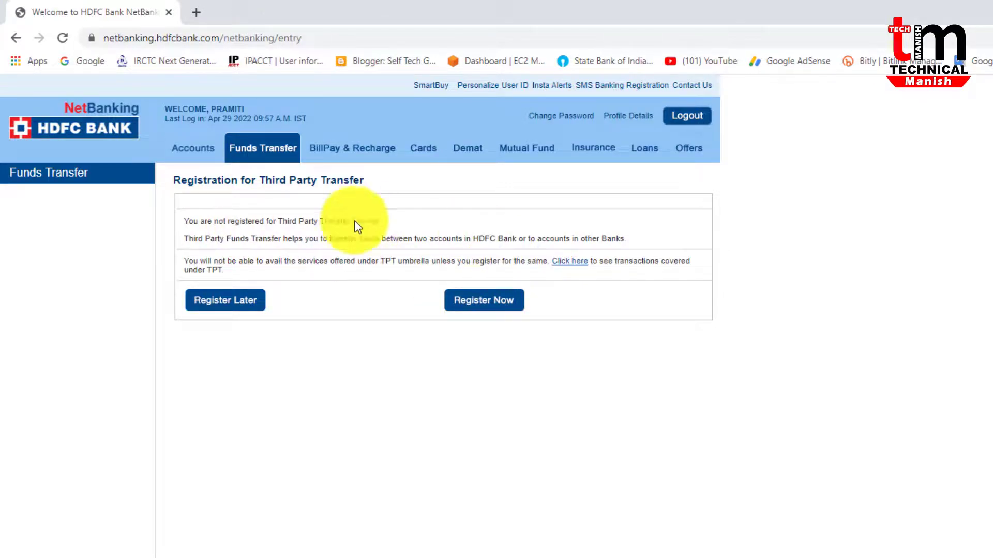
pyautogui.click(467, 306)
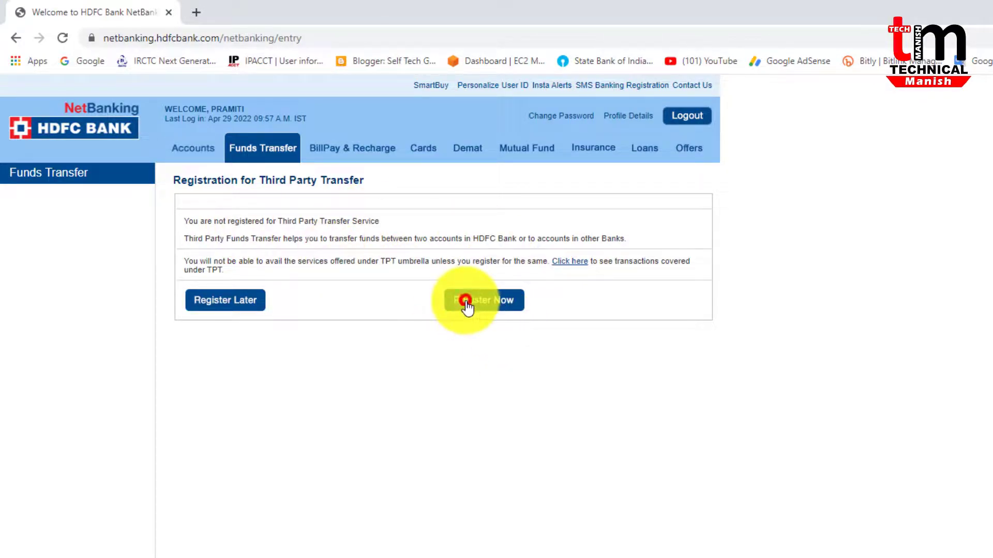
pyautogui.scroll(-15, 452, 452)
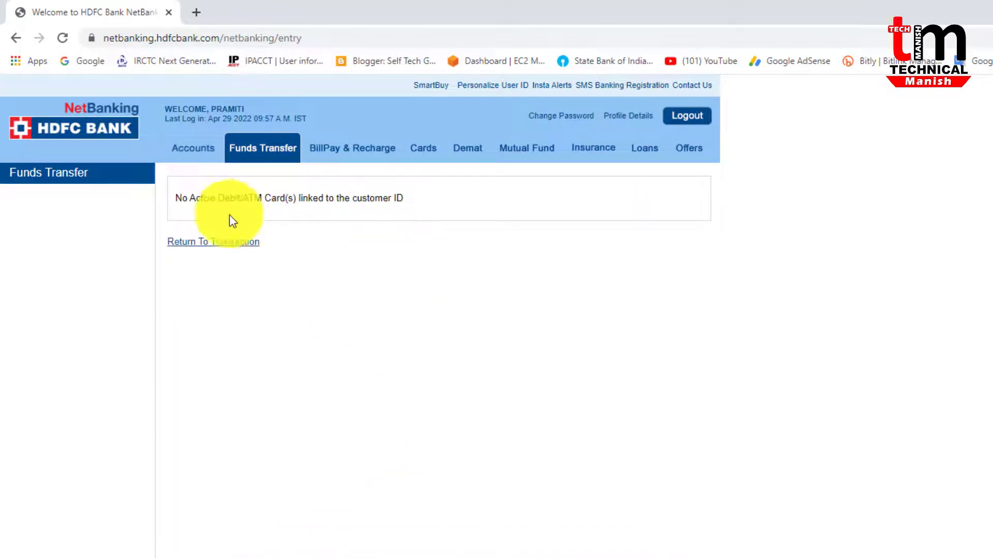
# Note the 'No Active Debit/ATM Card(s)' message and return to the Account Summary
pyautogui.moveTo(174, 198); pyautogui.dragTo(407, 200)
pyautogui.click(401, 197)
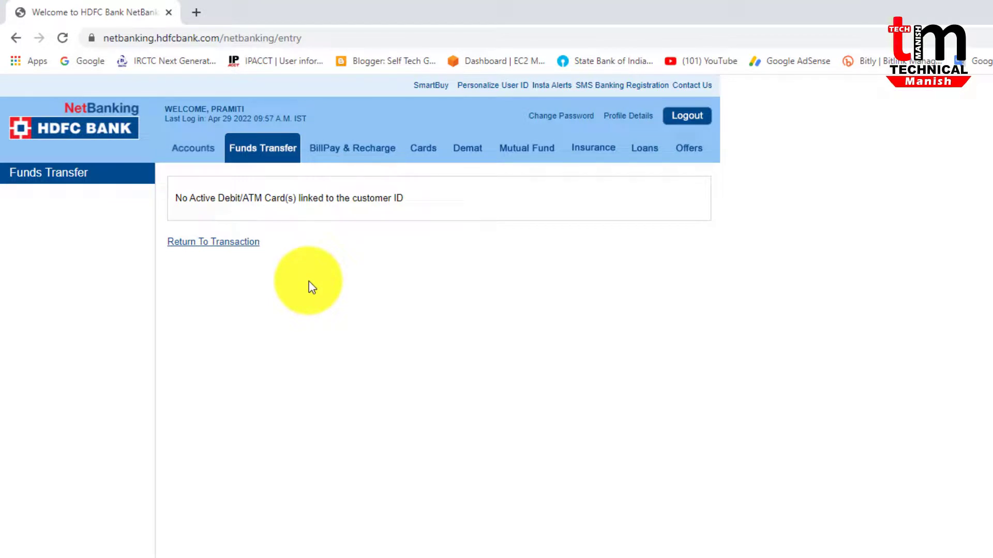
pyautogui.click(194, 150)
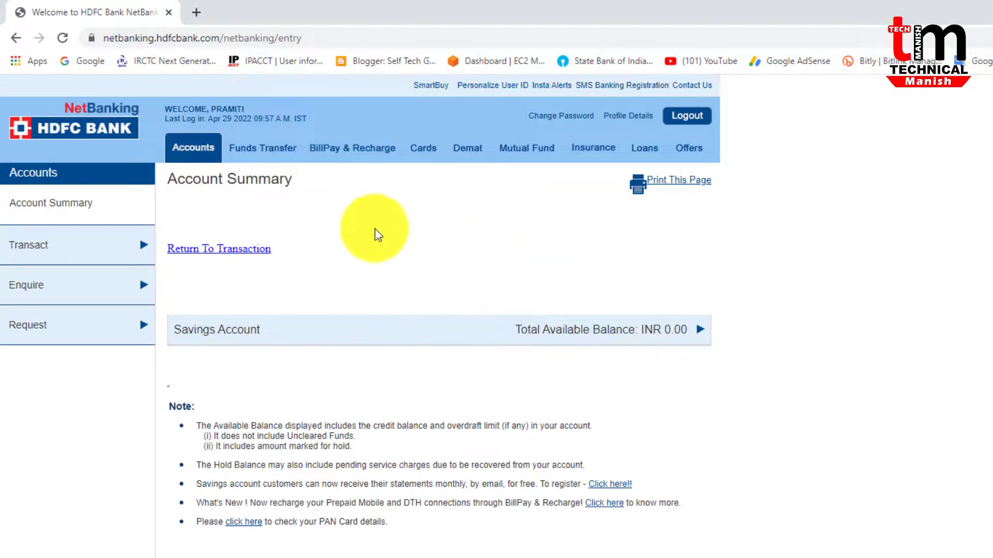